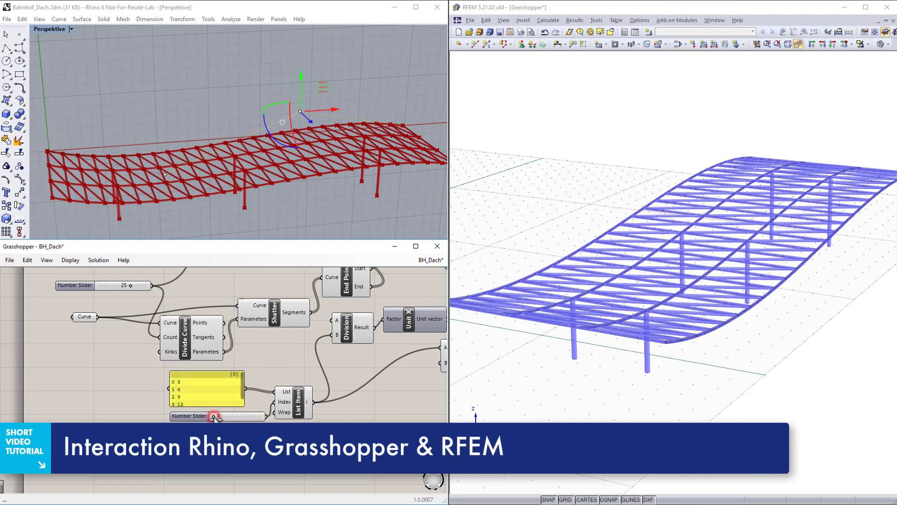
- Raise the List Item slider to 3 and pull the guiding curve's control point upward
left_click_drag(219, 418, 249, 419)
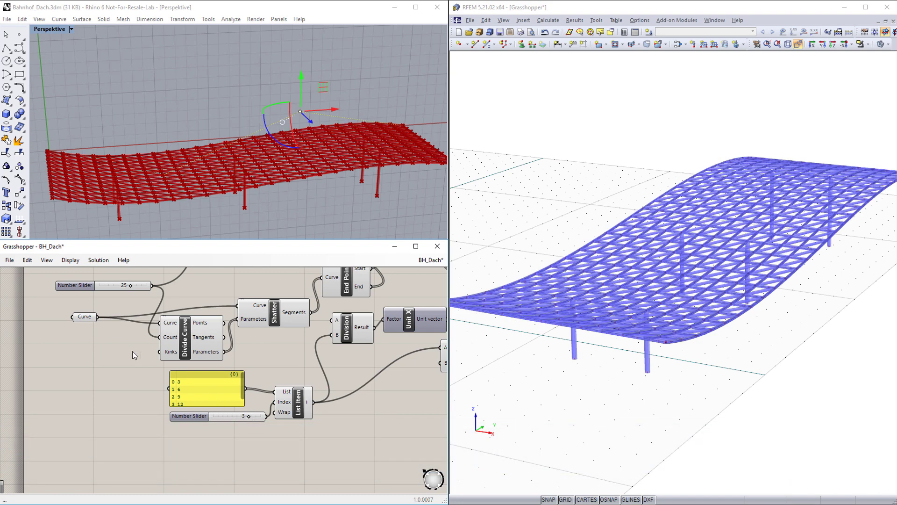
left_click(85, 317)
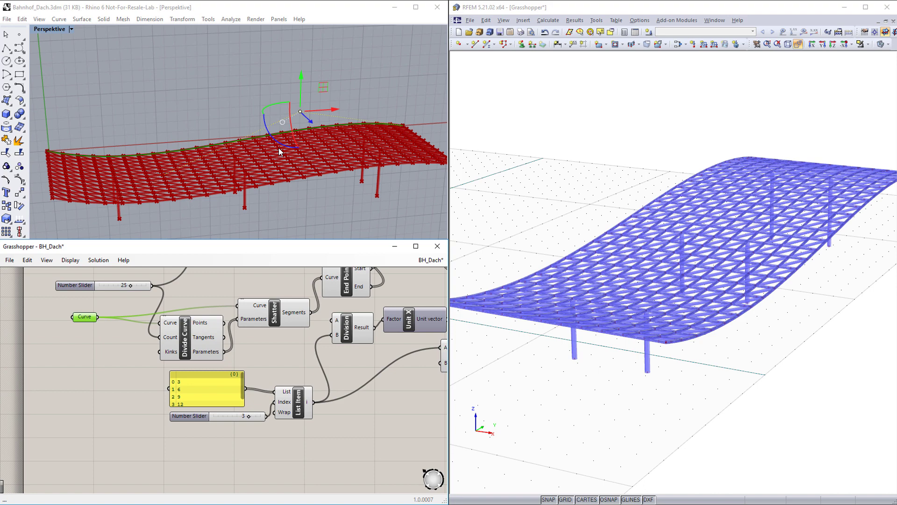
left_click_drag(301, 110, 291, 33)
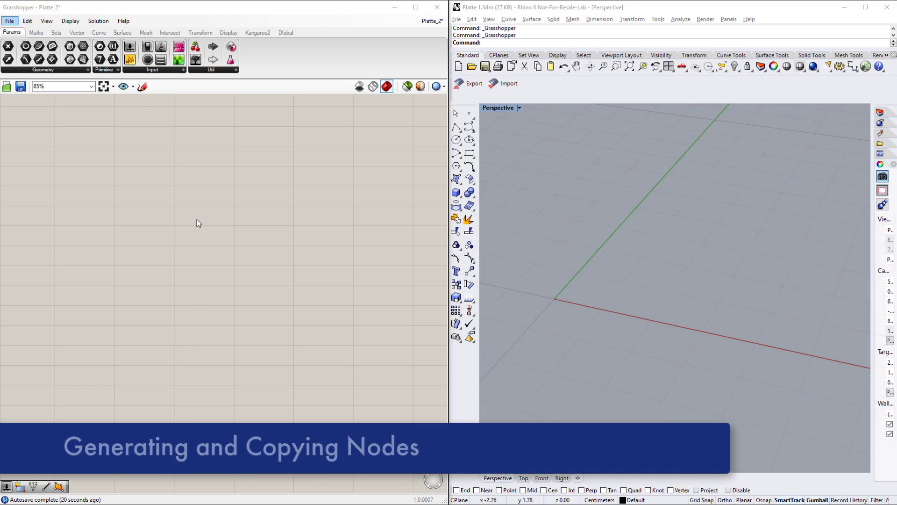
- Place a Construct Point component and paste three copies stacked in a column below it
double_click(198, 220)
type("construct")
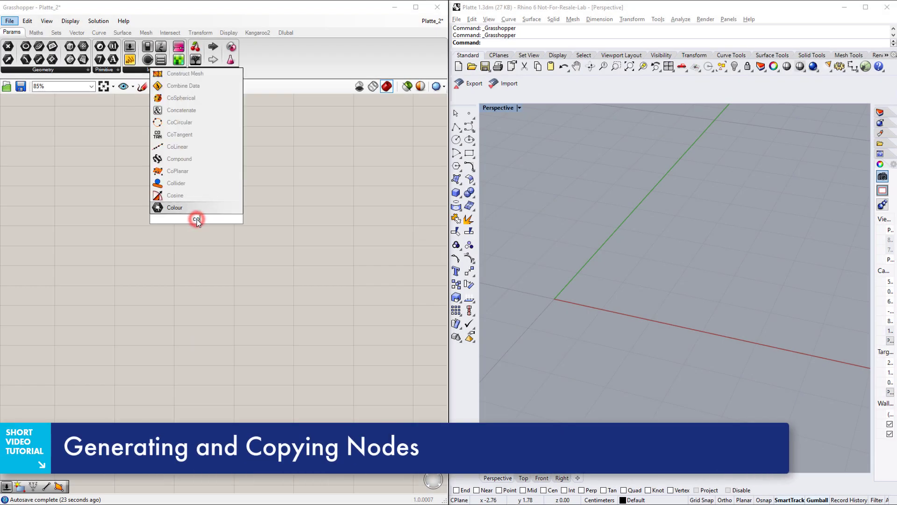
type(" point")
key("Return")
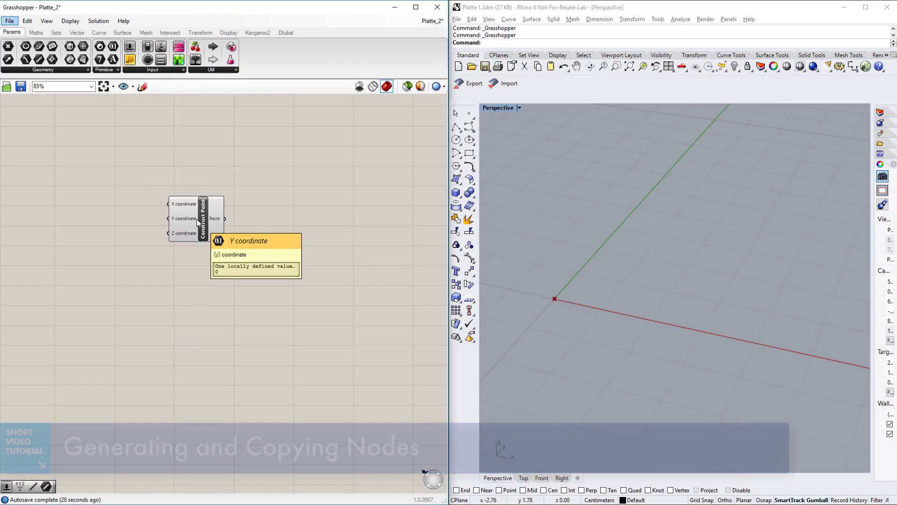
key("ctrl+c")
key("ctrl+v")
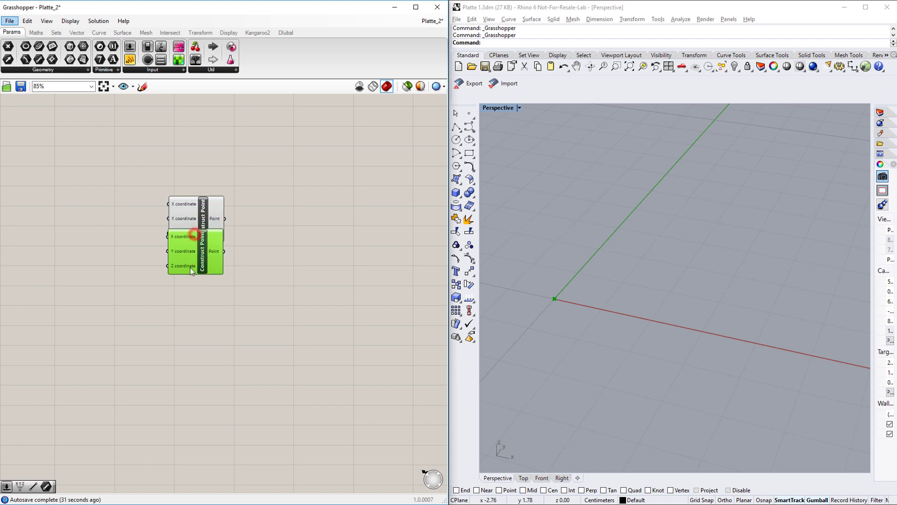
key("ctrl+v")
left_click_drag(181, 231, 179, 335)
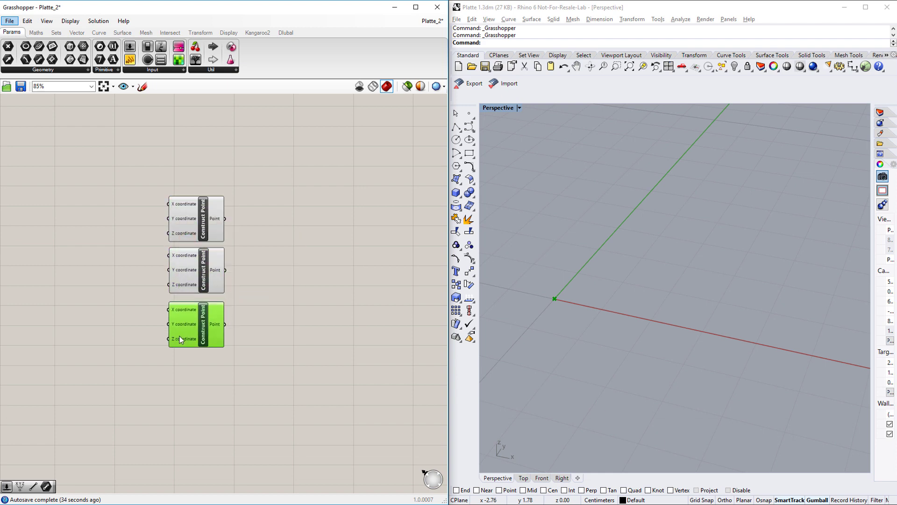
key("ctrl+v")
left_click_drag(183, 236, 185, 409)
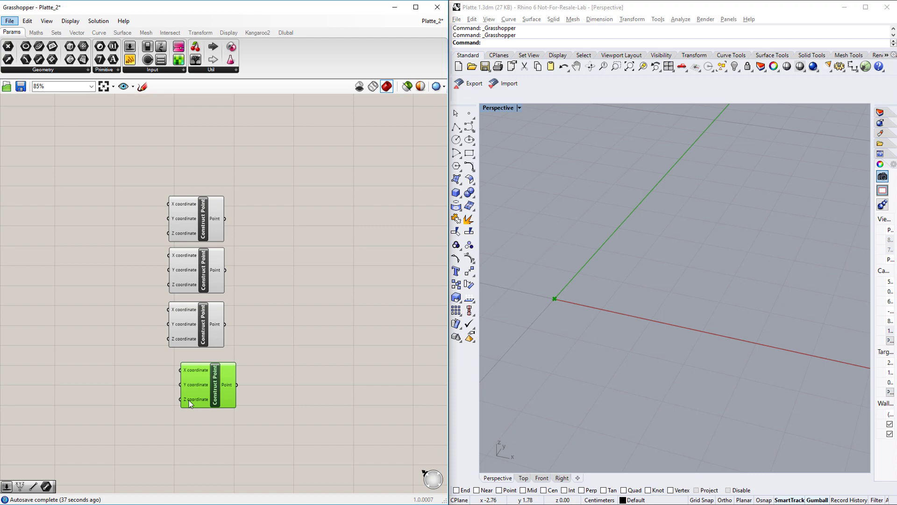
left_click(255, 318)
- Add two 0–10 number sliders wired to the points' X and Y inputs, set to 4 and 5
double_click(103, 206)
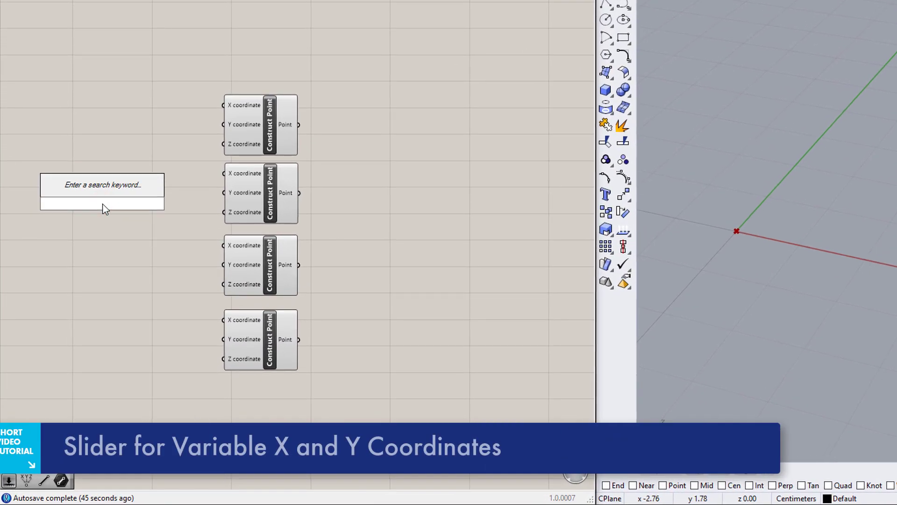
type("0<")
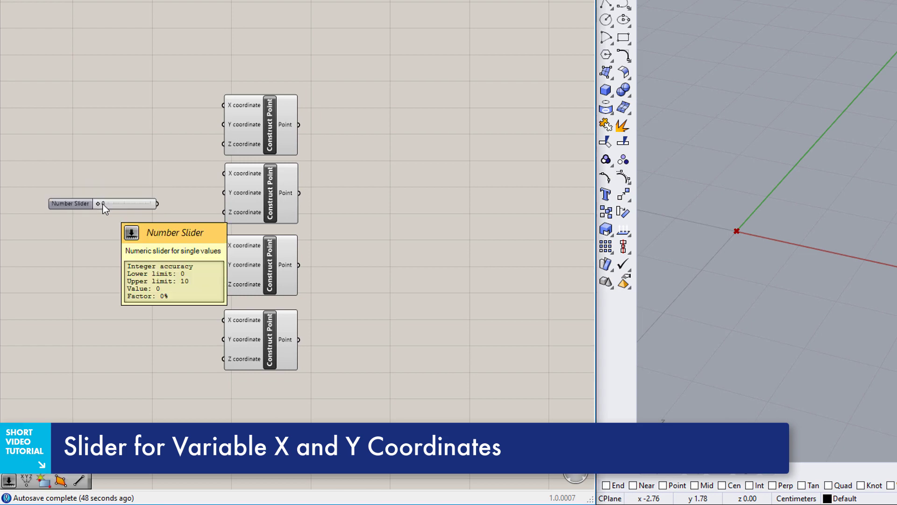
key("Return")
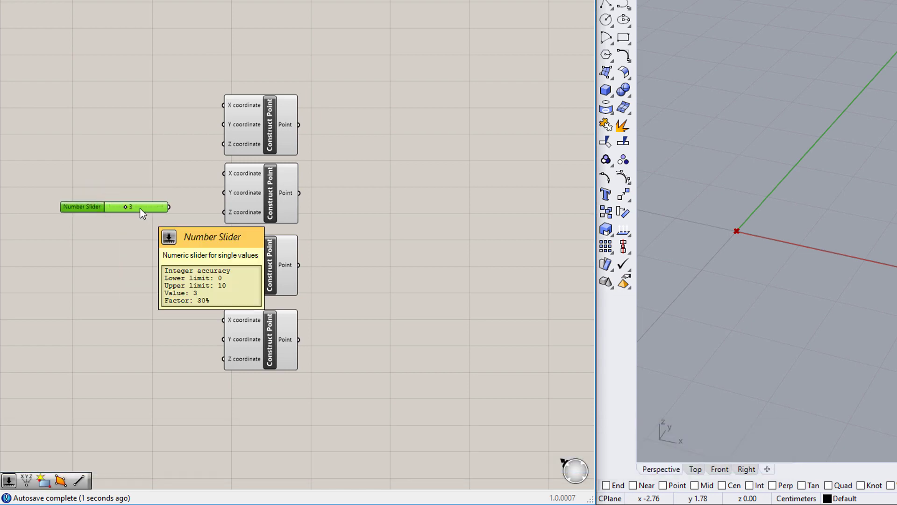
mouse_move(140, 208)
left_mouse_down("alt")
mouse_move(134, 238)
mouse_move(213, 191)
left_mouse_up("alt")
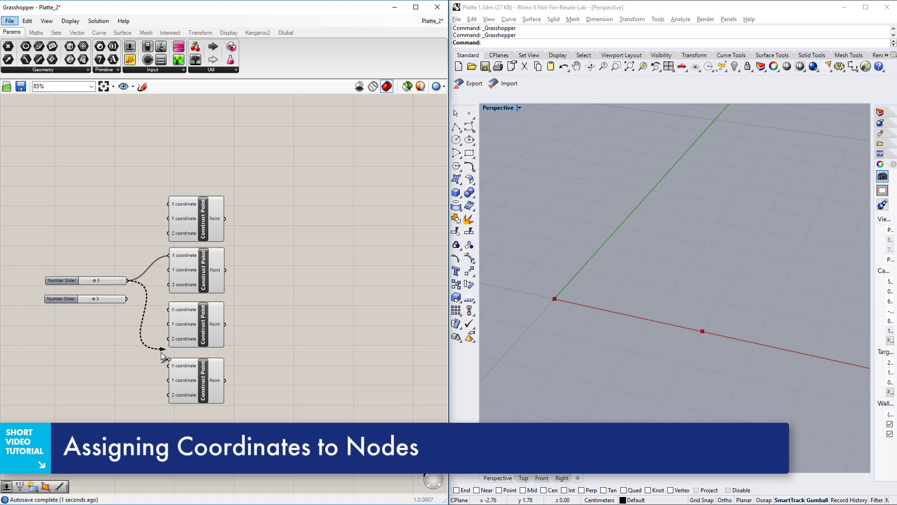
left_click_drag(162, 366, 170, 366)
left_click_drag(170, 323, 127, 299)
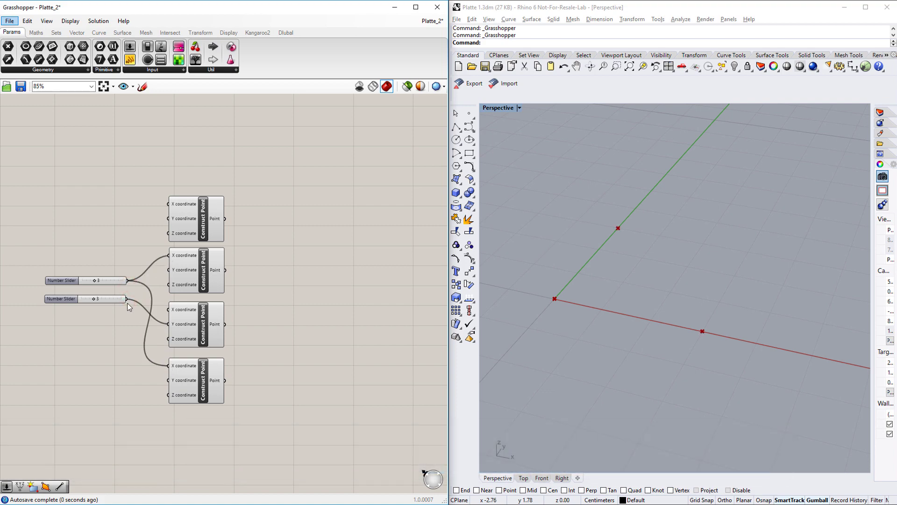
left_click_drag(158, 367, 162, 382)
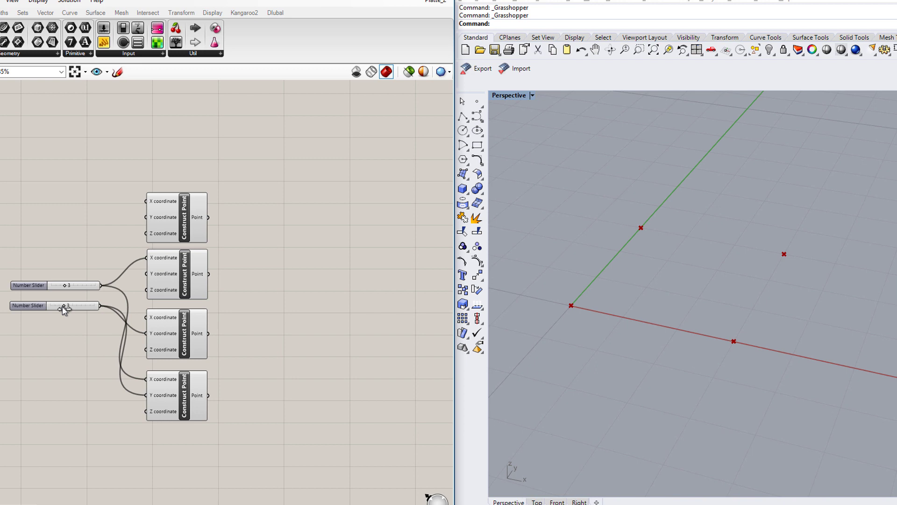
left_click_drag(65, 308, 71, 308)
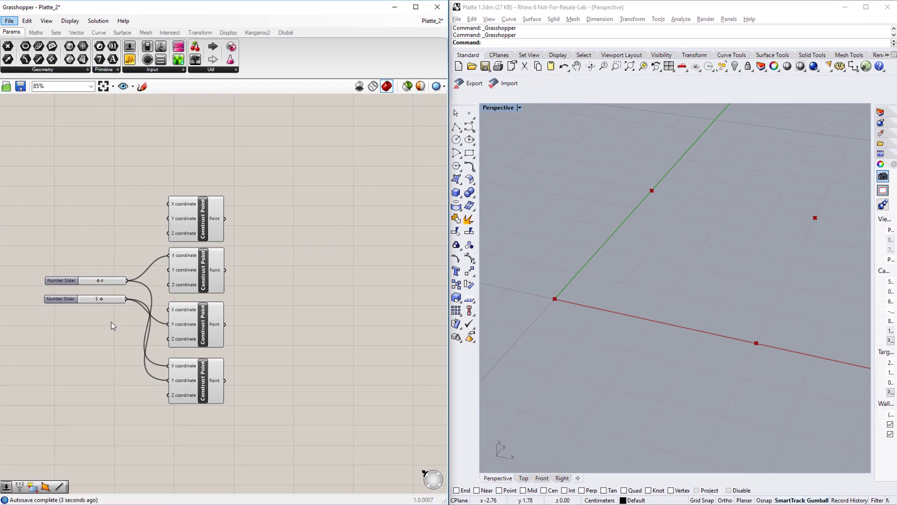
- Place a Line component and paste three copies in a column right of the points
double_click(338, 185)
type("Line")
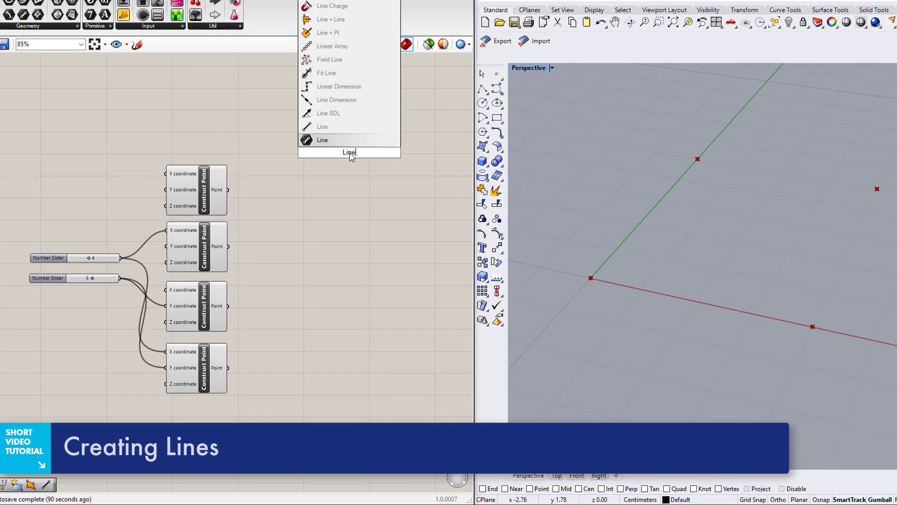
left_click(322, 126)
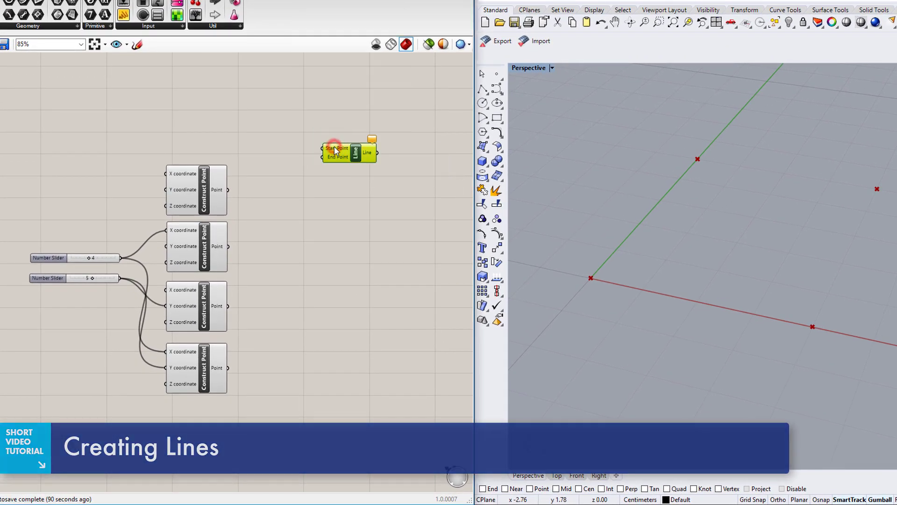
left_click_drag(338, 177, 337, 216)
key("ctrl+v")
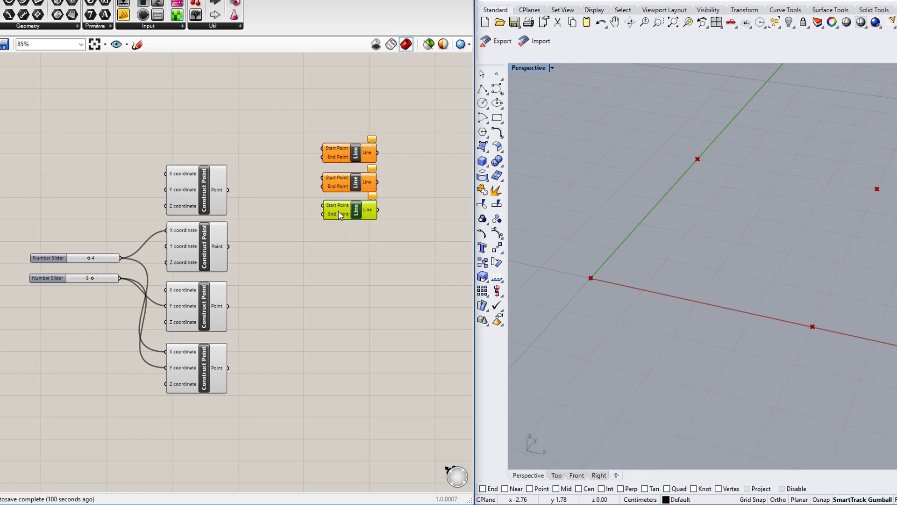
key("ctrl+v")
left_click_drag(338, 156, 338, 241)
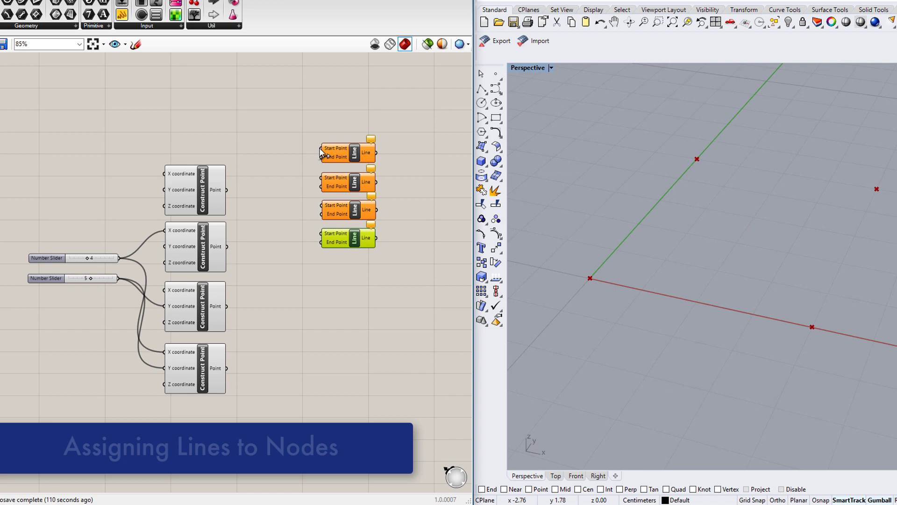
- Wire the corner points into the four Lines' start and end inputs to close the rectangle
left_click_drag(321, 149, 226, 189)
left_click_drag(321, 157, 239, 244)
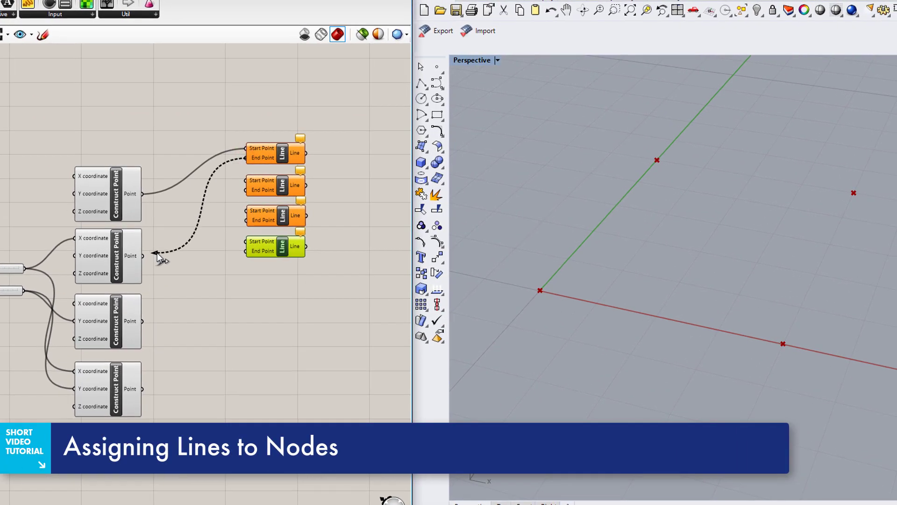
left_click_drag(157, 252, 150, 255)
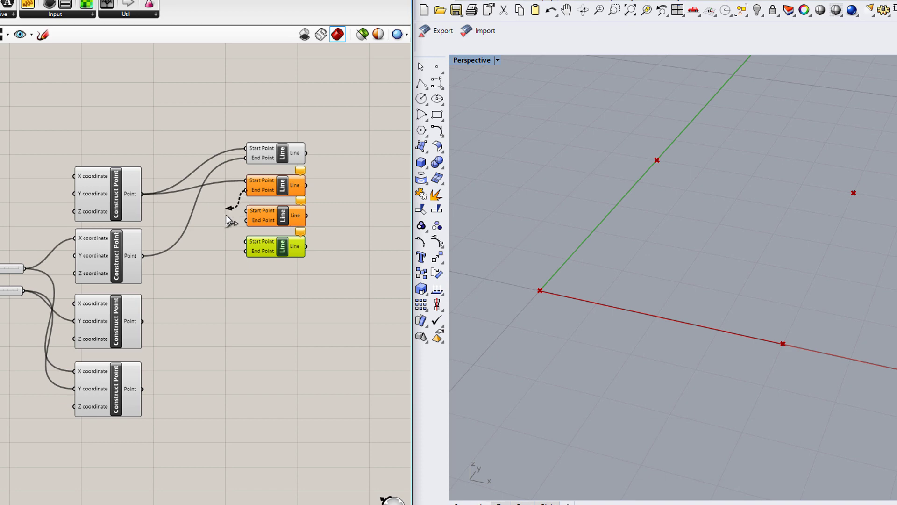
left_click_drag(149, 314, 147, 317)
mouse_move(246, 210)
left_mouse_down()
mouse_move(204, 234)
mouse_move(142, 389)
left_mouse_up()
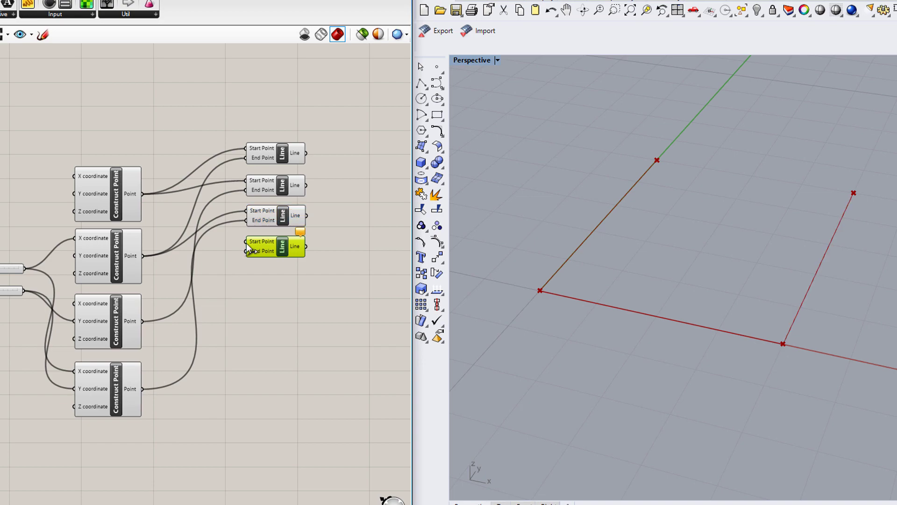
left_click_drag(246, 243, 147, 323)
left_click_drag(245, 251, 142, 389)
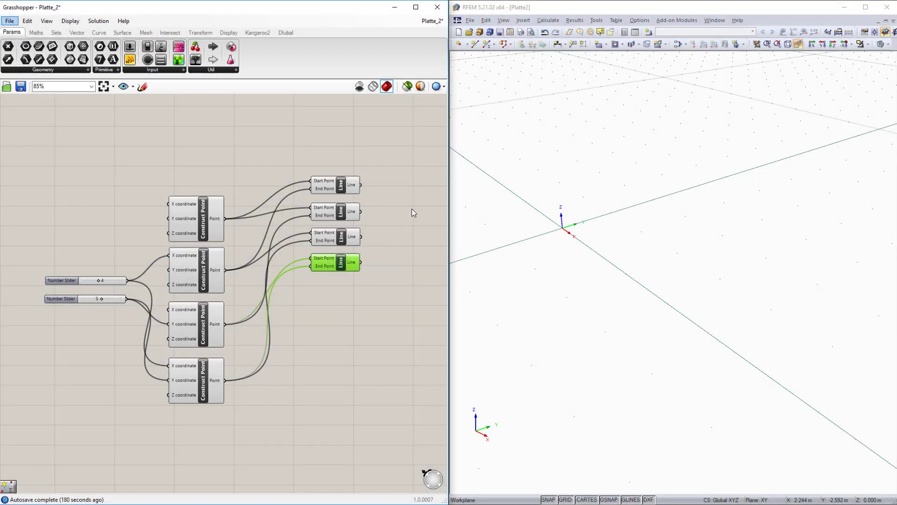
- Place an RFEM 5 Member component from the Dlubal plugin in free canvas space
left_click(413, 210)
right_click_drag(400, 210, 263, 250)
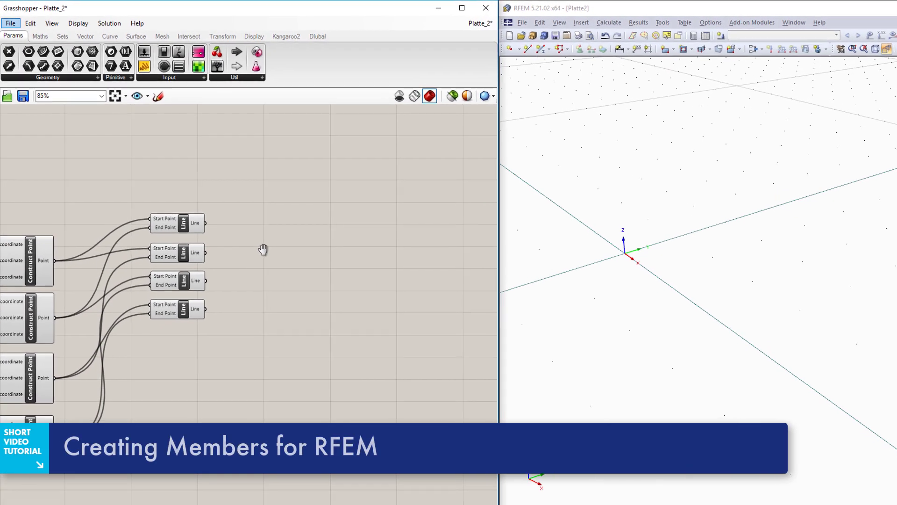
left_click(316, 39)
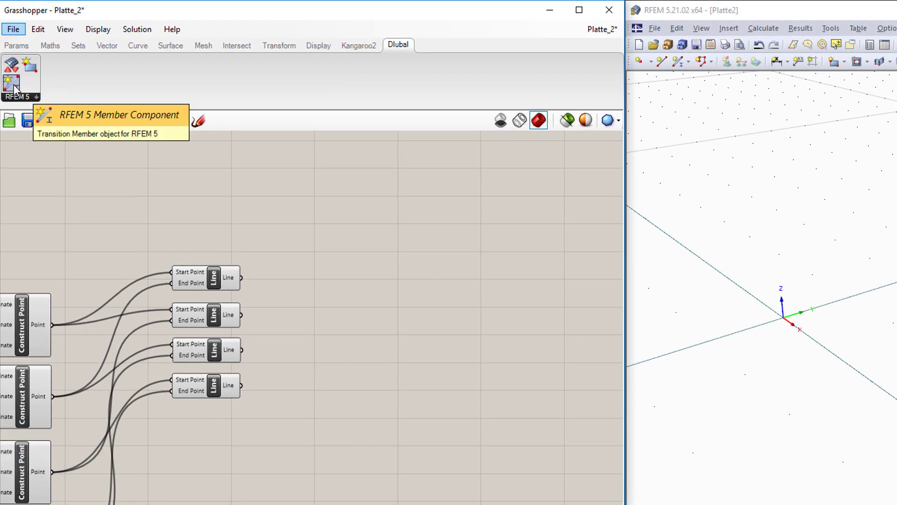
left_click(14, 87)
mouse_move(83, 121)
left_mouse_down()
mouse_move(396, 225)
mouse_move(398, 239)
left_mouse_up()
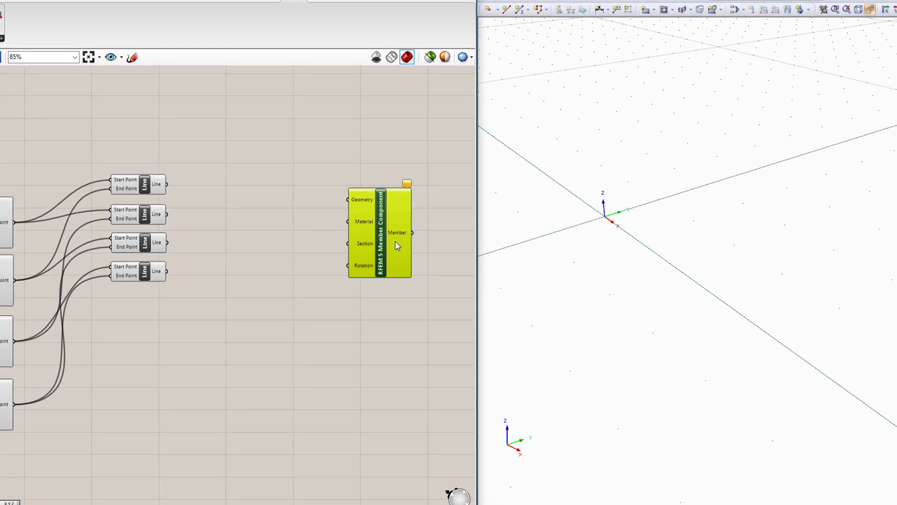
- Connect all four Line outputs to the member component's Geometry input
left_click_drag(167, 184, 353, 210)
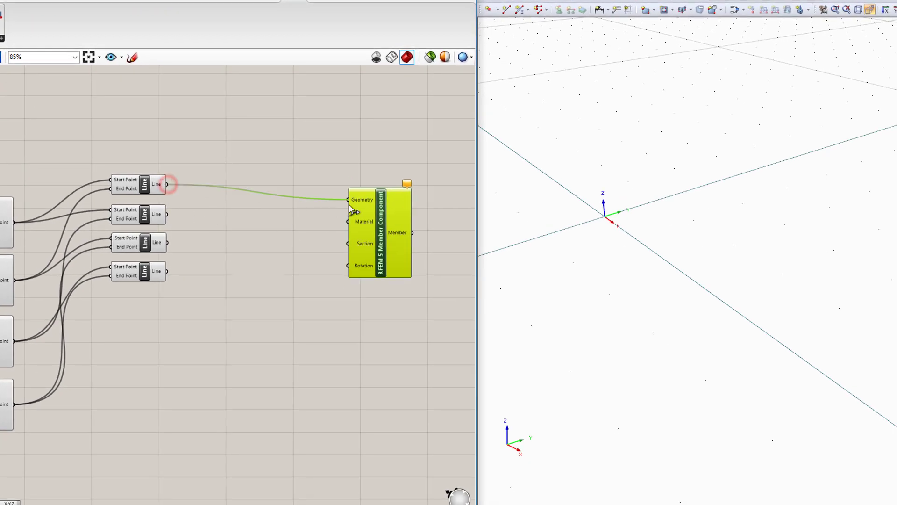
left_click_drag(167, 214, 348, 199, "shift")
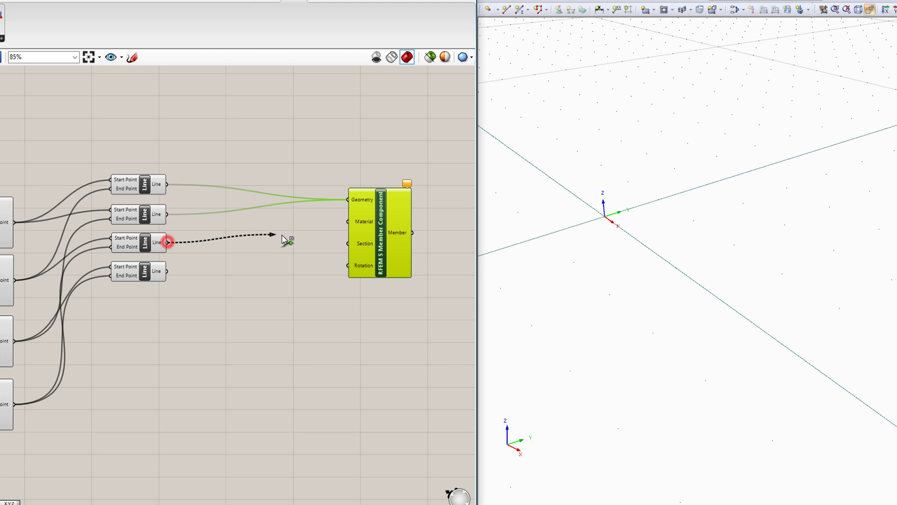
left_click_drag(282, 238, 346, 214, "shift")
left_click_drag(171, 277, 349, 208, "shift")
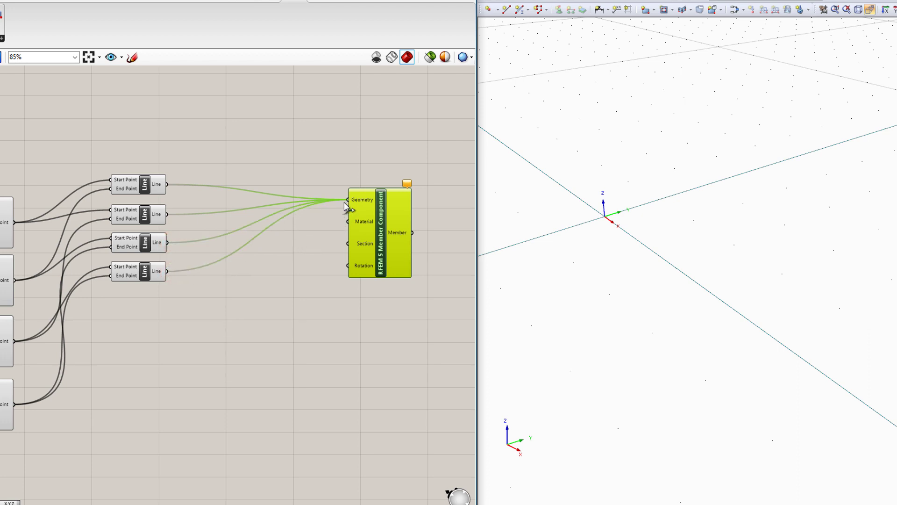
- Add a Panel reading 'Steel S355'
double_click(236, 298)
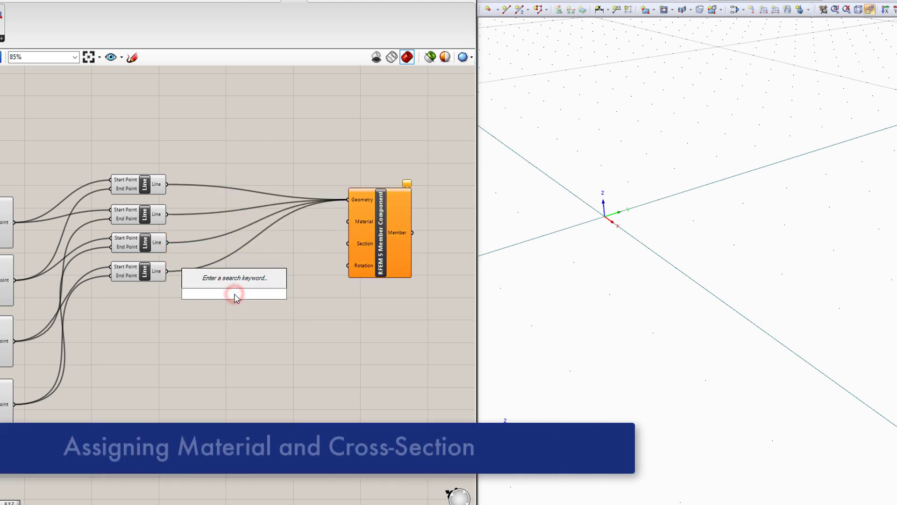
type("Panel")
key("Return")
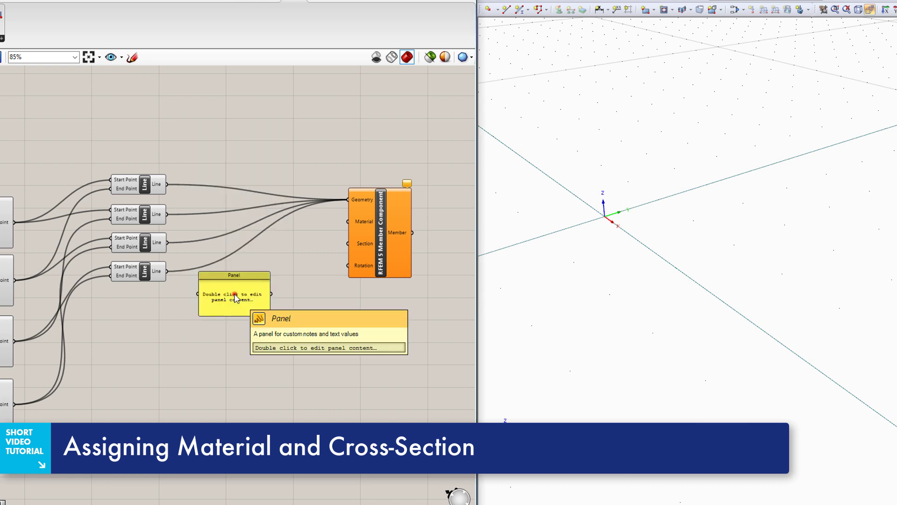
double_click(234, 296)
type("Steel S355")
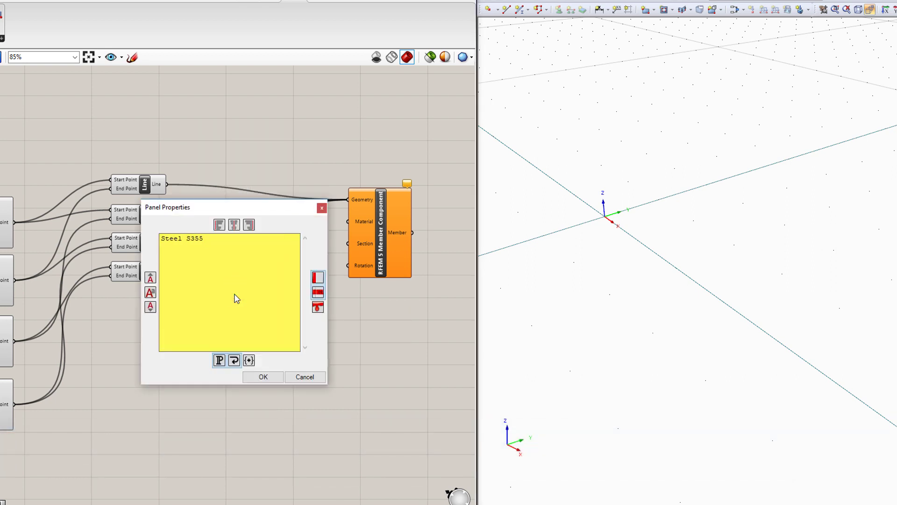
left_click(267, 377)
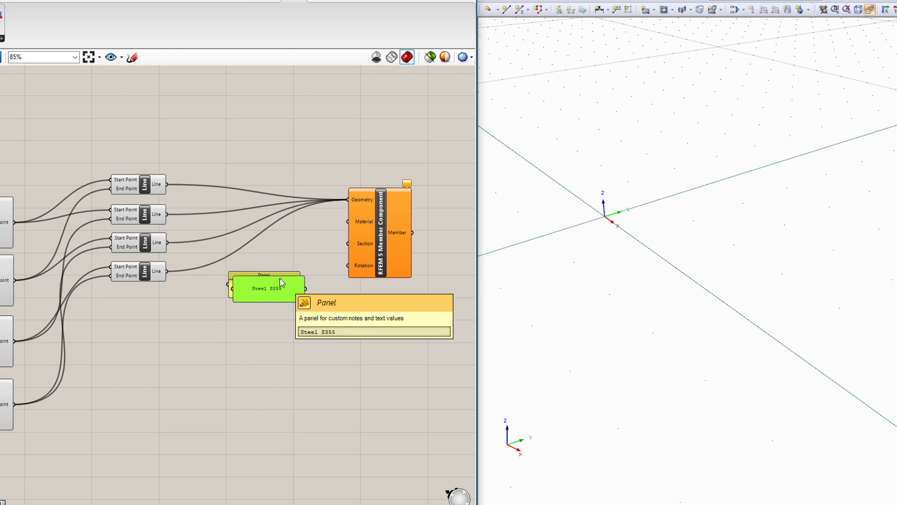
- Duplicate the panel as 'IPE 300' and feed it into the member's Section input
left_click_drag(279, 278, 269, 316, "alt")
double_click(269, 320)
type("IPE 300")
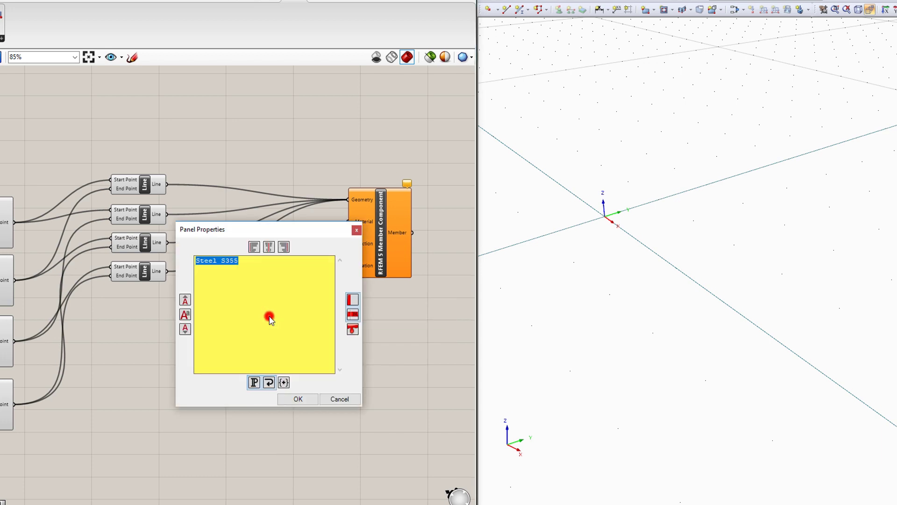
left_click(300, 399)
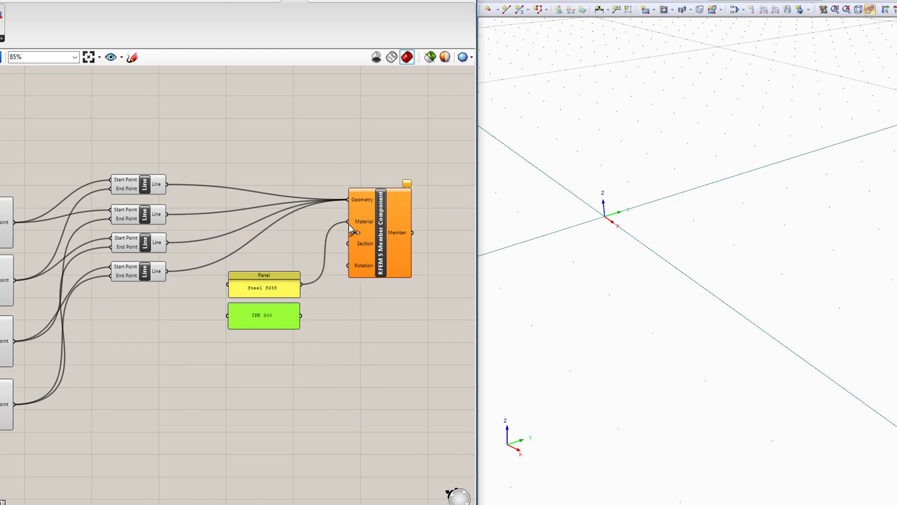
left_click_drag(348, 250, 348, 245)
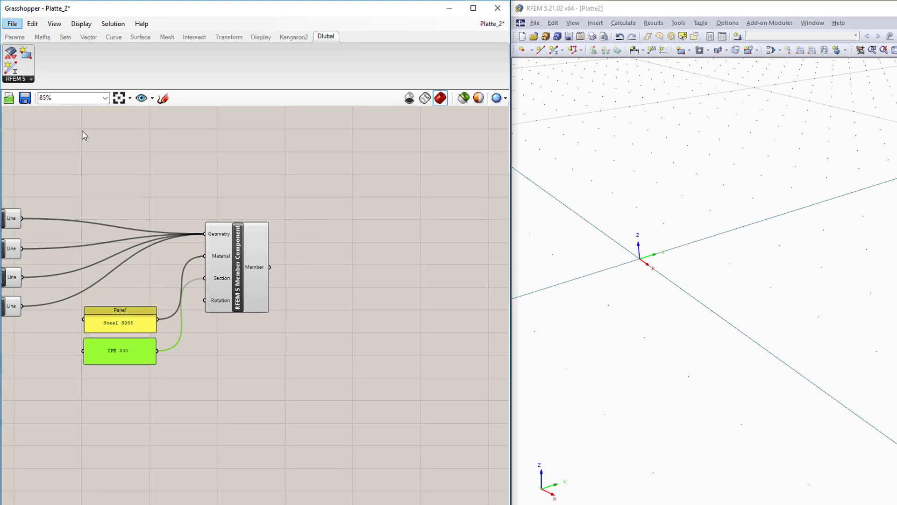
- Add an RFEM 5 COM component fed by the member output, sending the IPE 300 frame to RFEM
left_click_drag(12, 56, 416, 402)
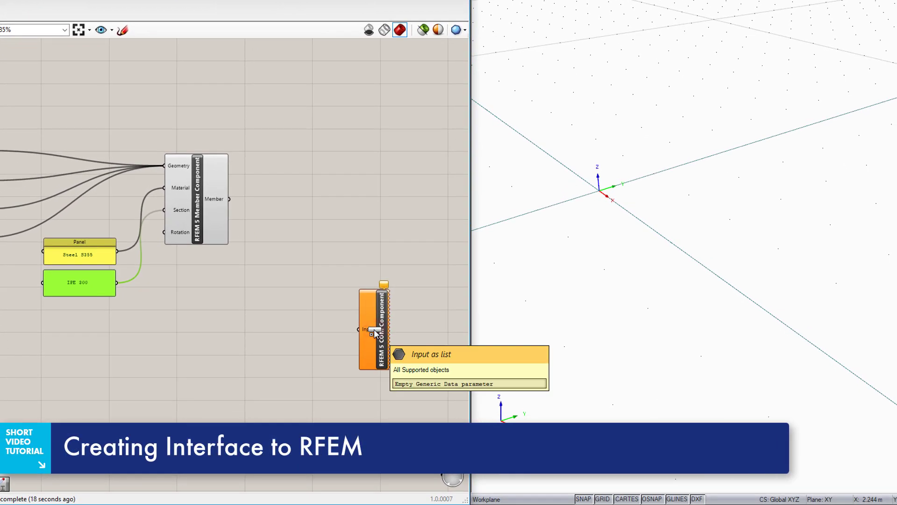
left_click_drag(229, 201, 356, 329)
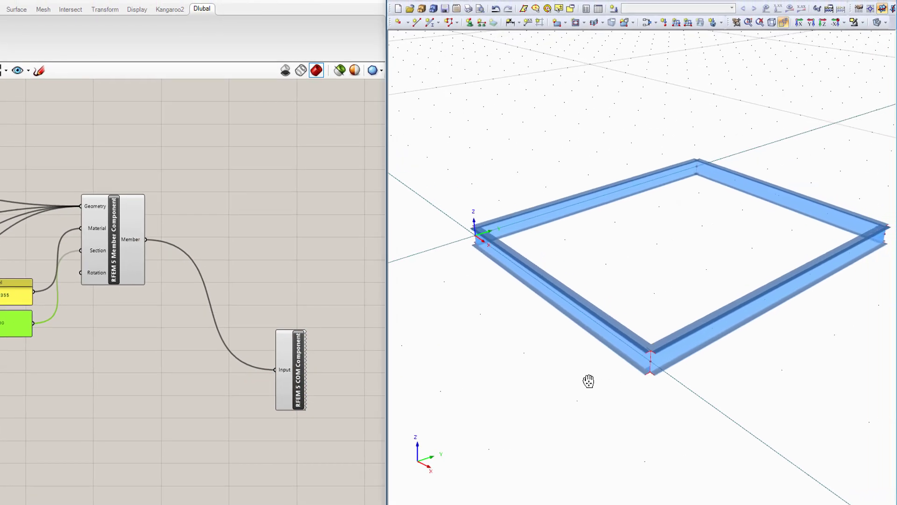
middle_click_drag(633, 379, 573, 382)
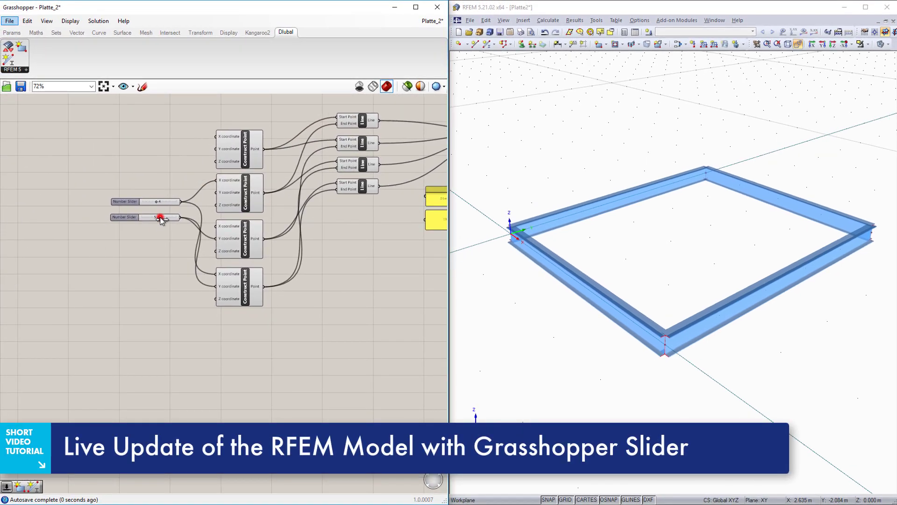
- Increase the two dimension sliders to lengthen the frame, updating the RFEM beams live
mouse_move(159, 217)
left_mouse_down()
mouse_move(170, 220)
mouse_move(156, 220)
left_mouse_up()
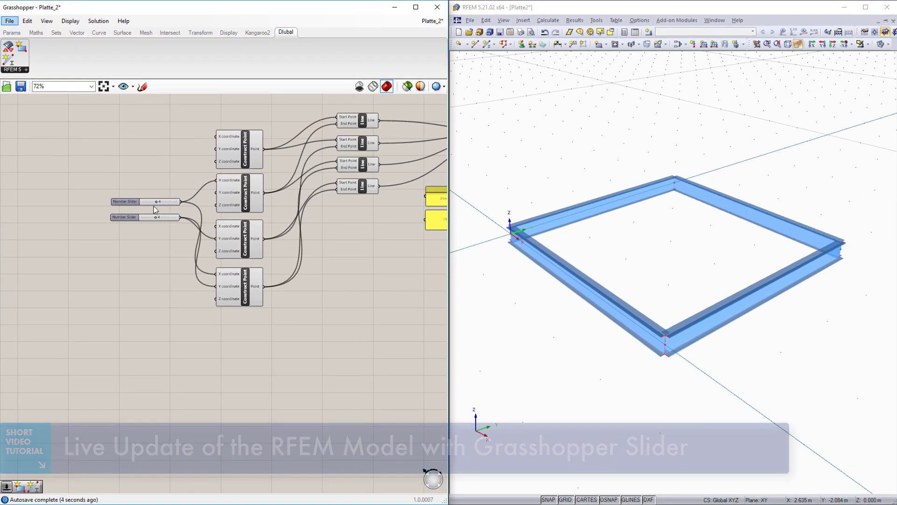
left_click(158, 203)
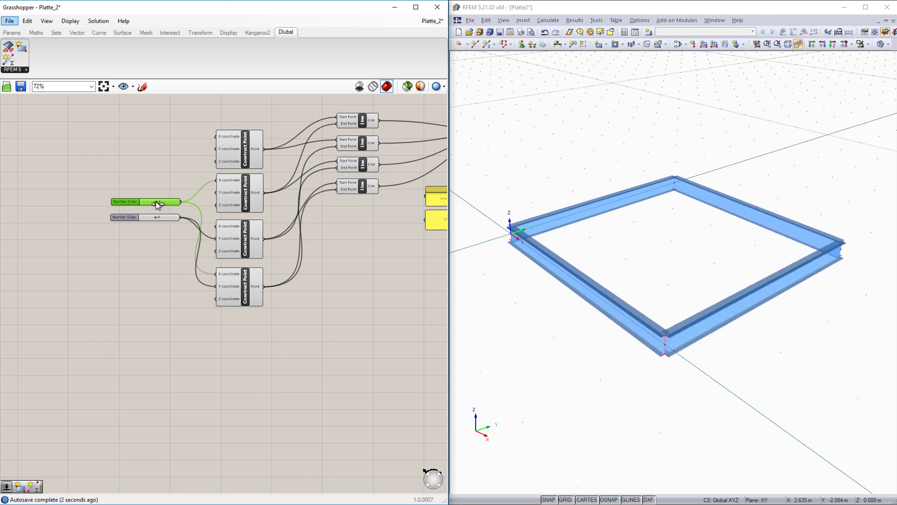
left_click_drag(154, 203, 160, 209)
mouse_move(375, 327)
right_mouse_down()
mouse_move(203, 355)
mouse_move(107, 345)
right_mouse_up()
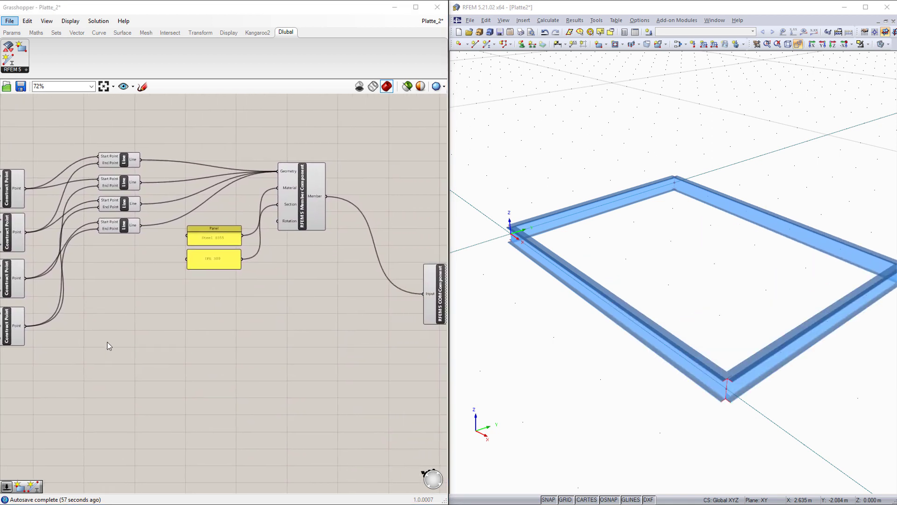
- Add a 4Point Surface with Corners A–D taken from the four constructed points
left_click(122, 32)
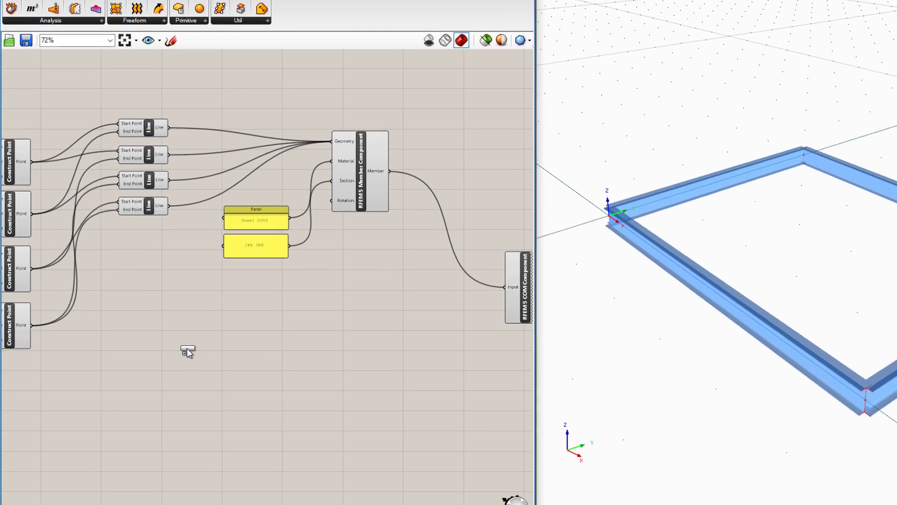
mouse_move(187, 349)
left_mouse_down()
mouse_move(158, 334)
mouse_move(140, 295)
left_mouse_up()
left_click_drag(41, 177, 31, 162)
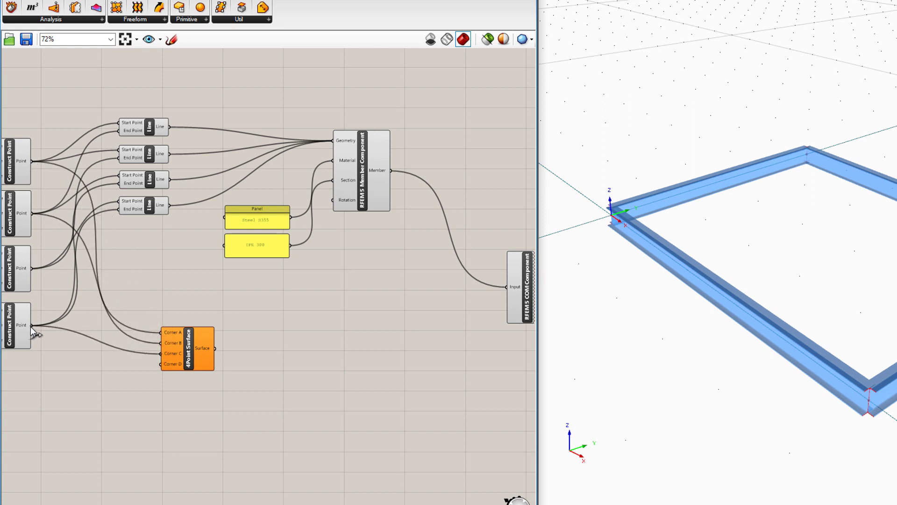
left_click_drag(144, 356, 163, 364)
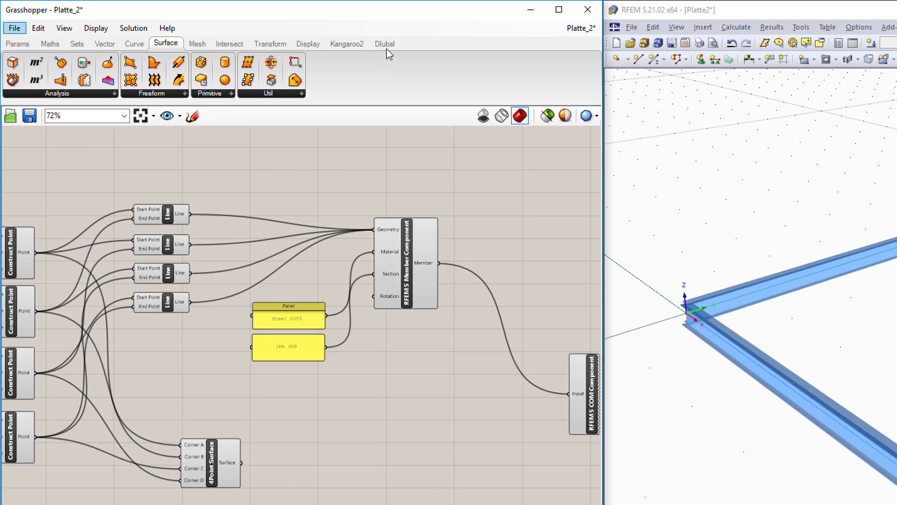
left_click(382, 39)
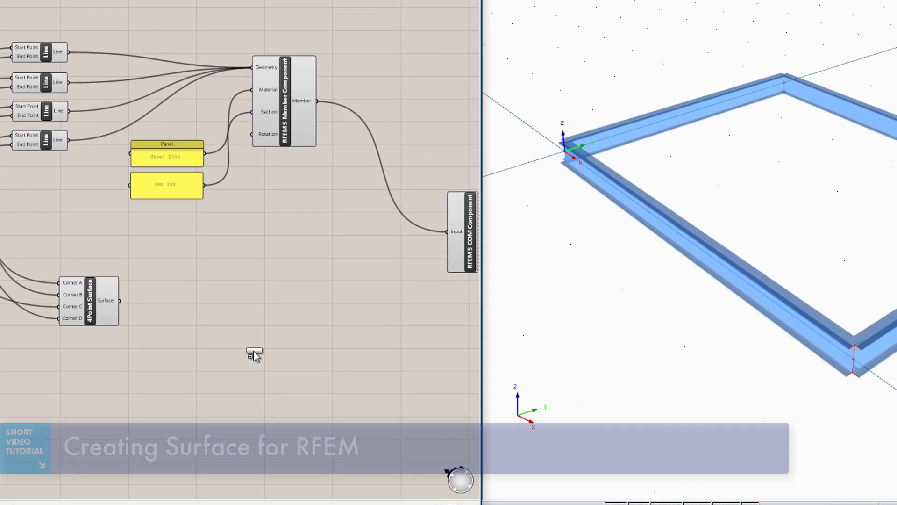
- Place an RFEM 5 Surface component fed by the 4Point Surface, outputting to COM
left_click_drag(272, 375, 246, 342)
left_click_drag(113, 290, 212, 308)
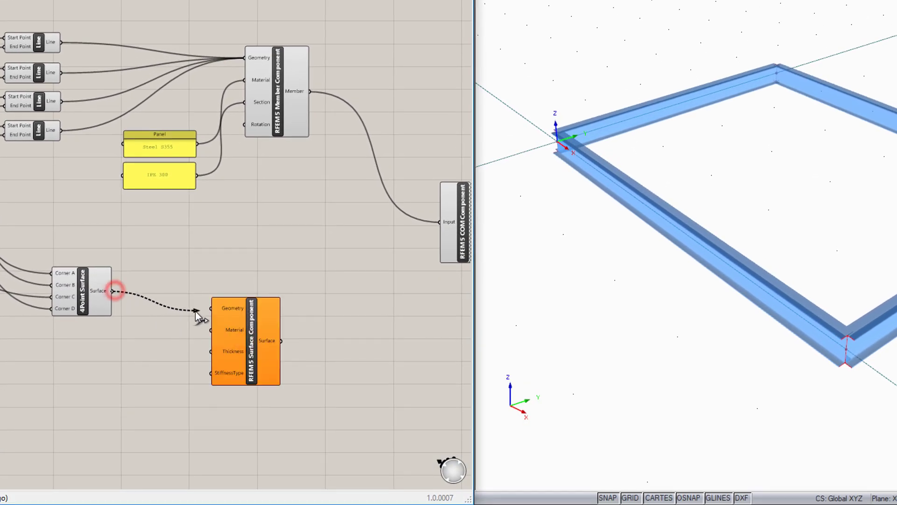
left_click_drag(281, 340, 440, 225)
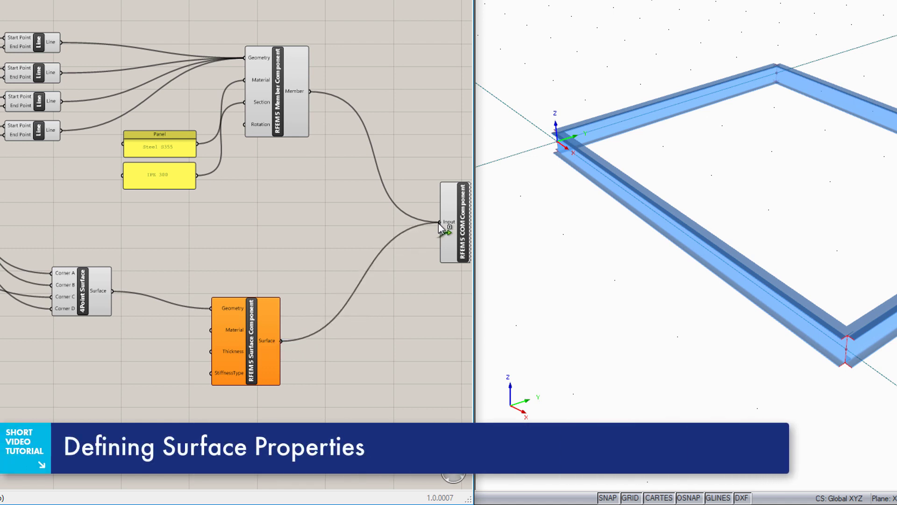
- Copy the two text panels and change them to Concrete C25/30 and Standard
mouse_move(120, 124)
left_mouse_down()
mouse_move(200, 188)
mouse_move(167, 400)
left_mouse_up()
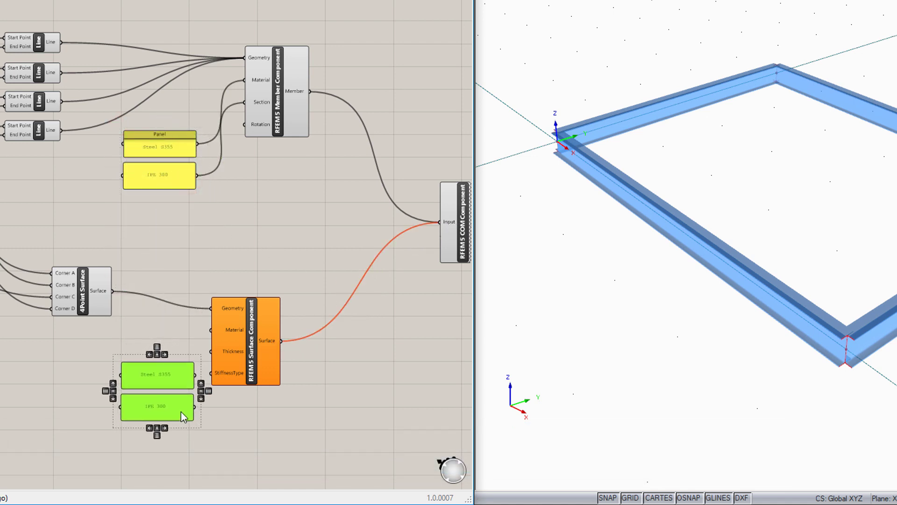
left_click(166, 325)
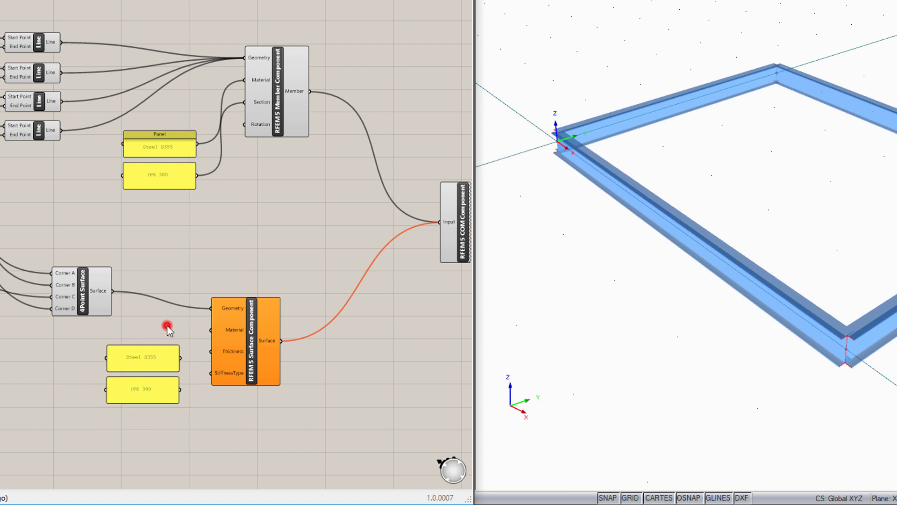
double_click(148, 355)
type("Concrete C25/30")
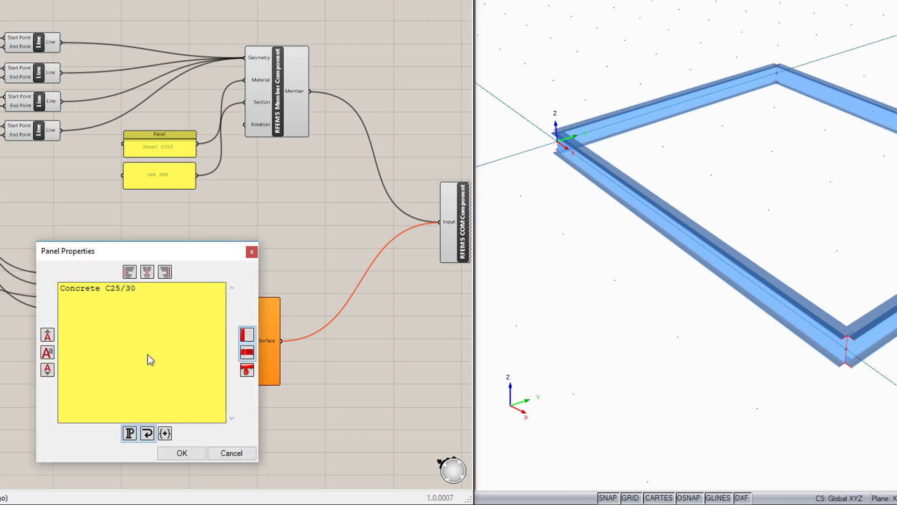
left_click(180, 454)
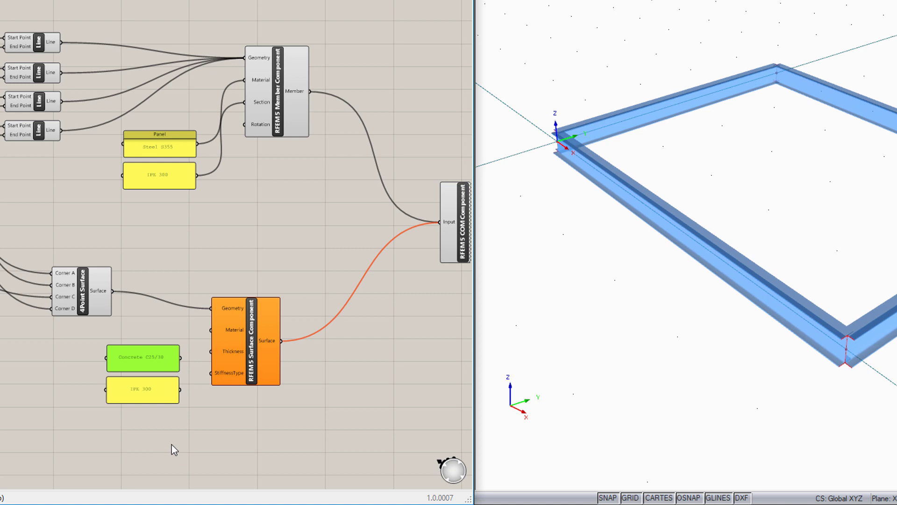
double_click(140, 393)
type("Standard")
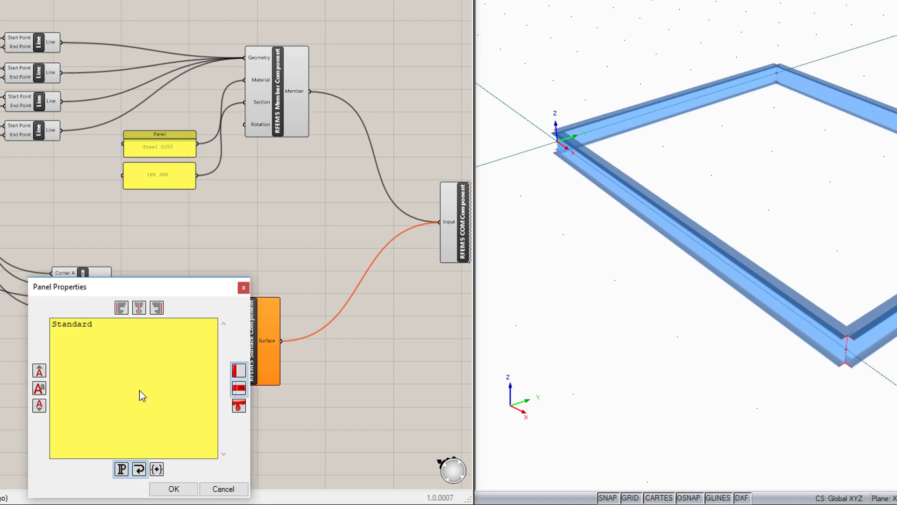
left_click(174, 485)
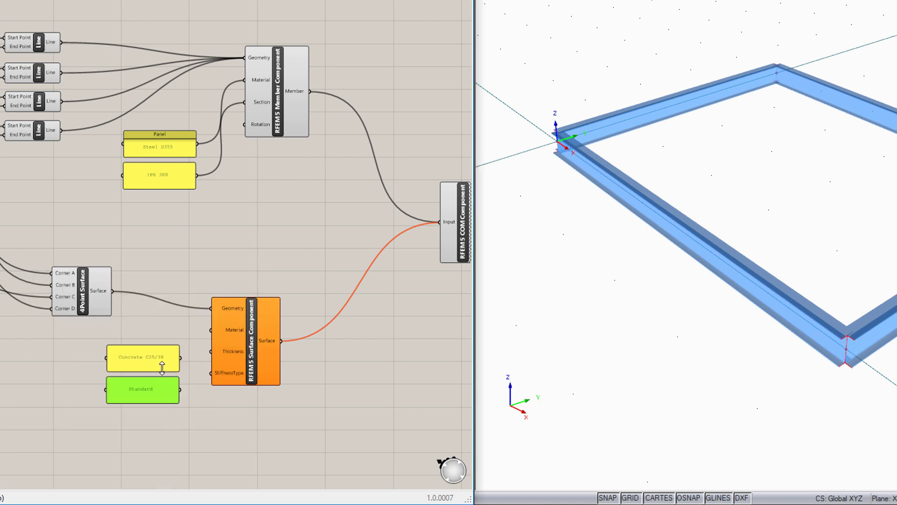
left_click_drag(162, 369, 161, 346)
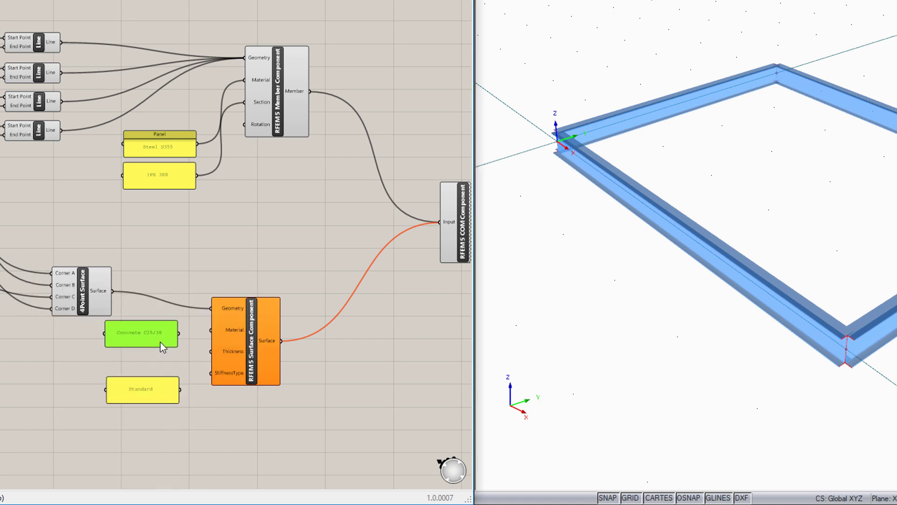
- Add a 0–0.5 two-decimal thickness slider at 0.30 and wire Concrete C25/30 to Material
double_click(135, 364)
type("0<0.5")
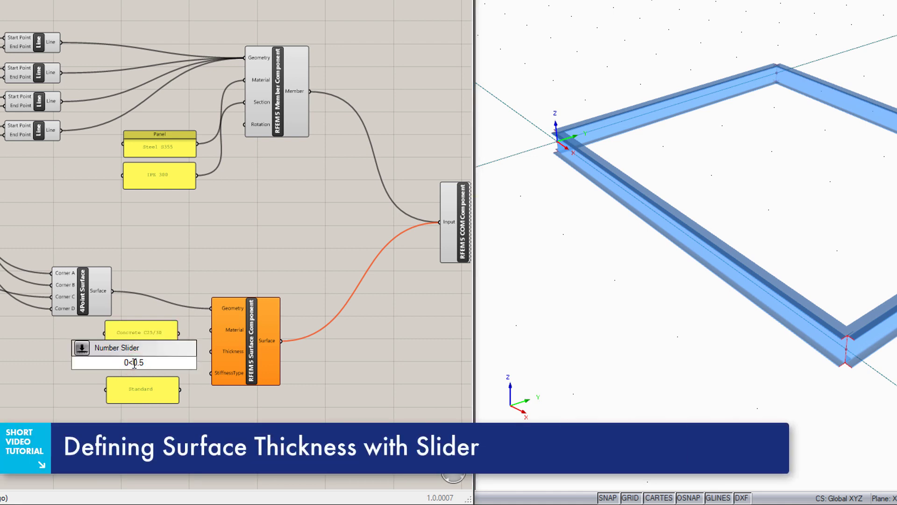
key("Return")
double_click(118, 365)
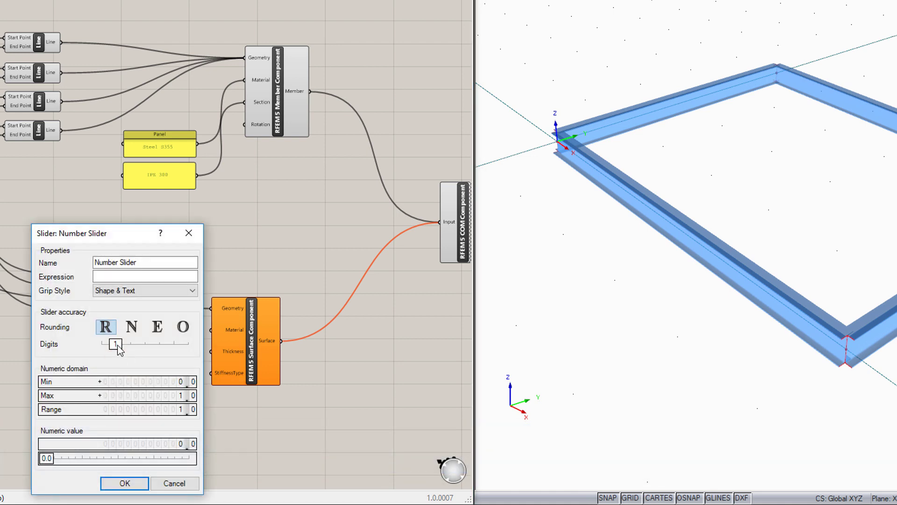
left_click_drag(116, 343, 129, 344)
left_click(128, 483)
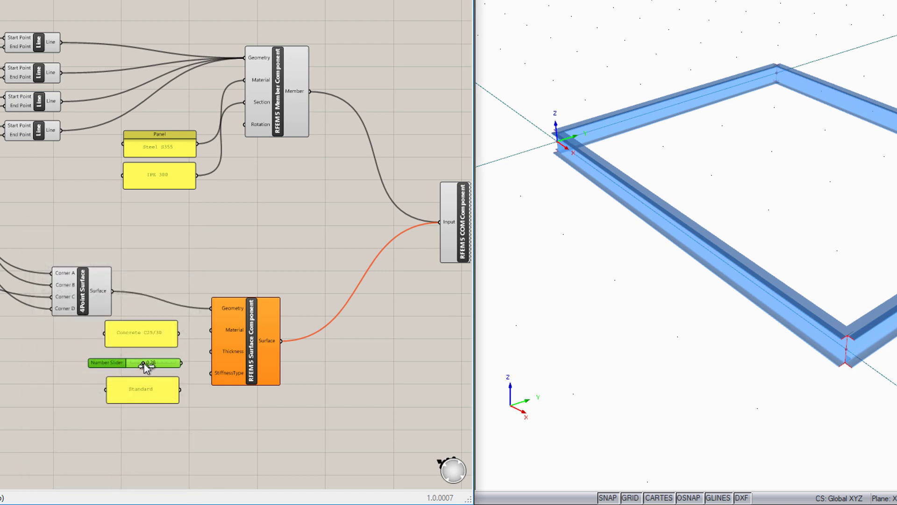
left_click_drag(145, 368, 147, 367)
left_click_drag(180, 334, 212, 350)
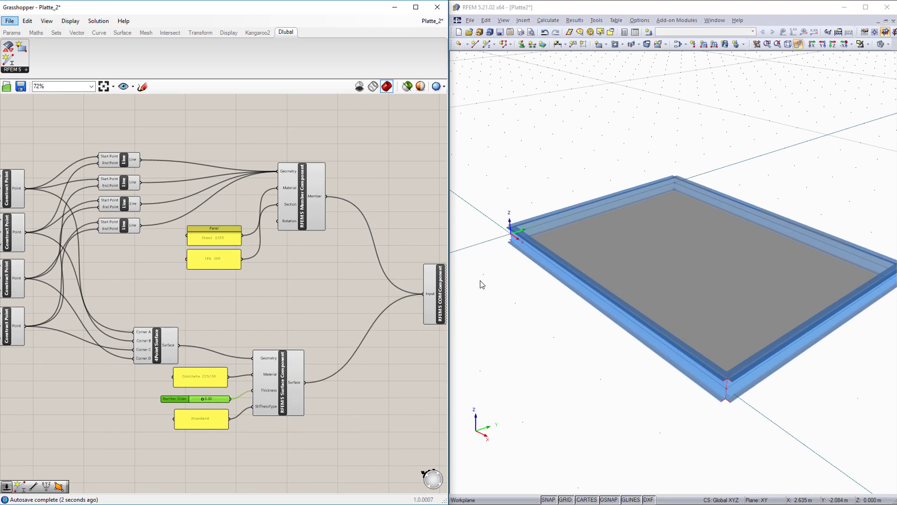
- Show the RFEM model solid and lower the slab thickness slider to about 0.20
left_click(890, 45)
left_click(861, 64)
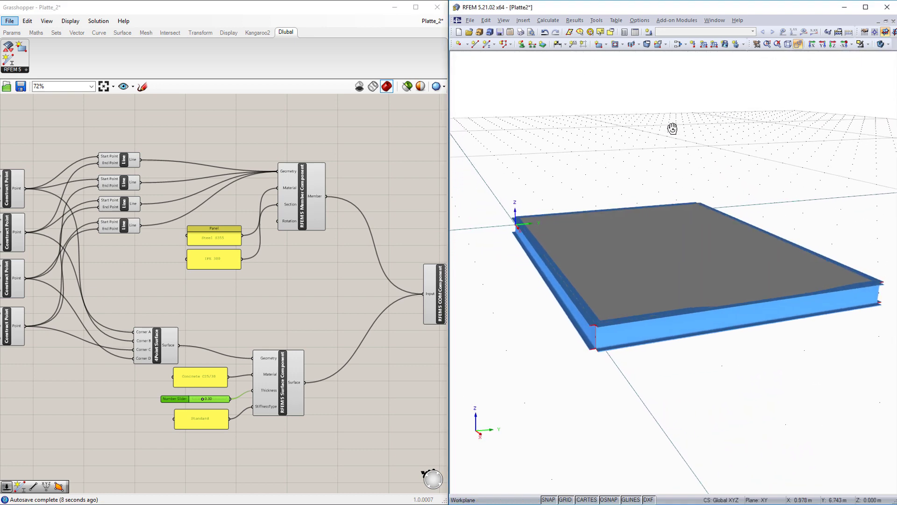
middle_click_drag(785, 171, 660, 130, "ctrl")
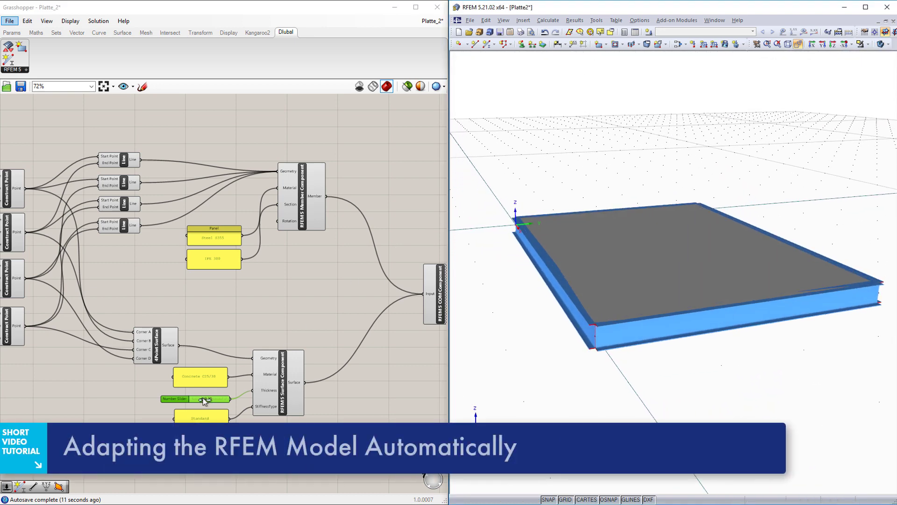
left_click_drag(207, 398, 209, 399)
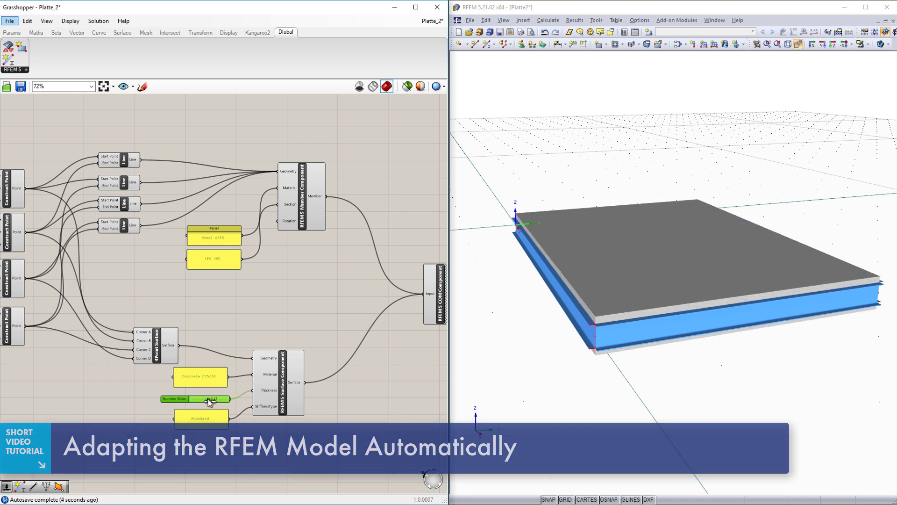
left_click_drag(205, 400, 200, 401)
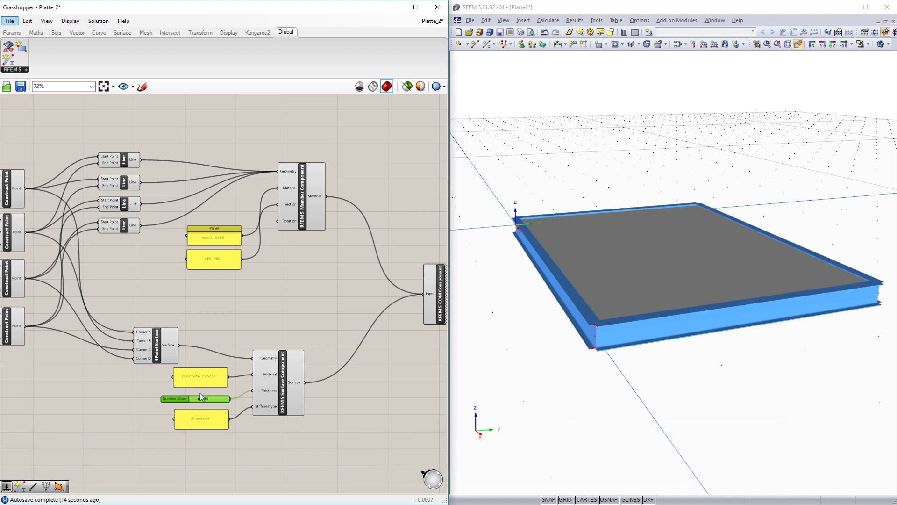
scroll(215, 258, "up", 2)
scroll(215, 258, "up", 2)
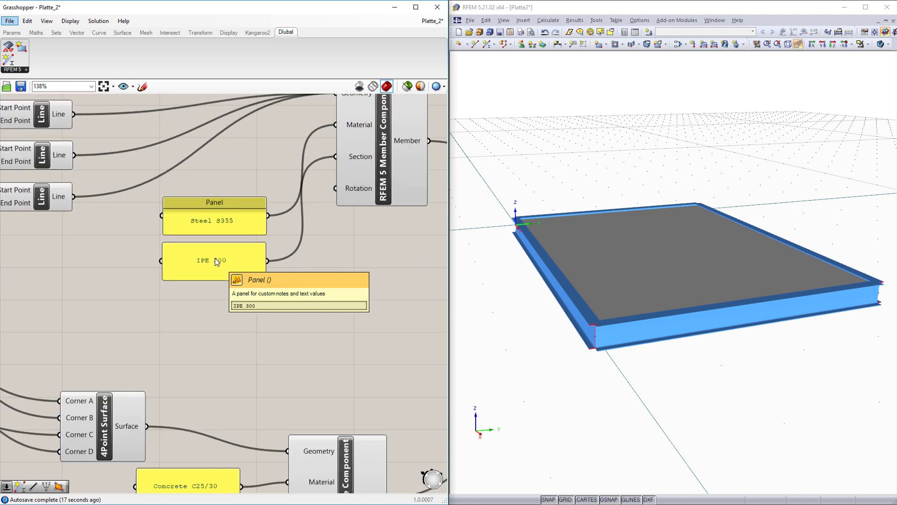
- Change the member section panel text from IPE 300 to IPE 200
double_click(215, 258)
left_click(184, 208)
type("2")
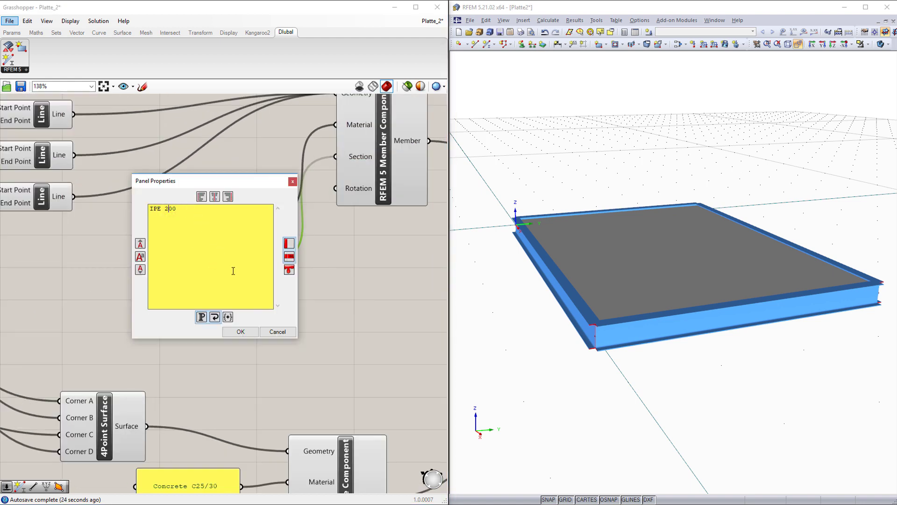
left_click(245, 330)
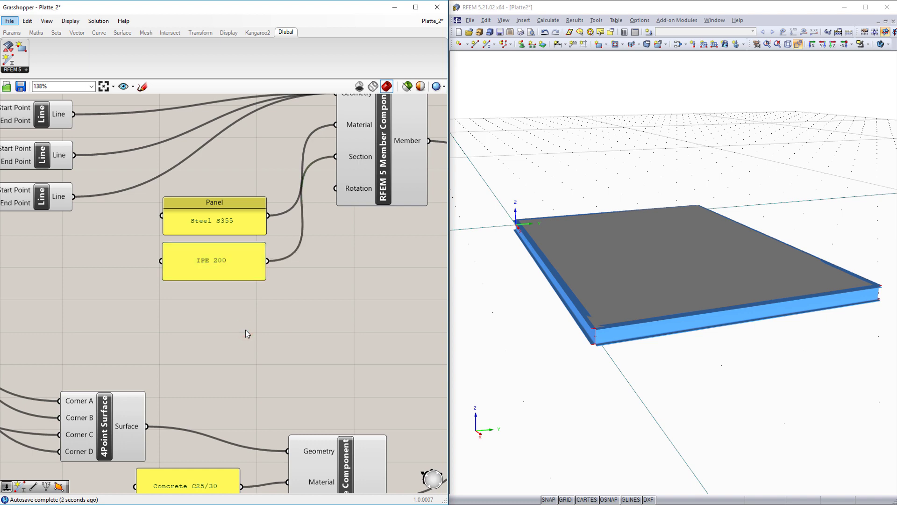
scroll(246, 333, "down", 3)
- Pan the canvas to the dimension sliders feeding Construct Point
right_click_drag(52, 338, 145, 343)
scroll(141, 320, "up", 3)
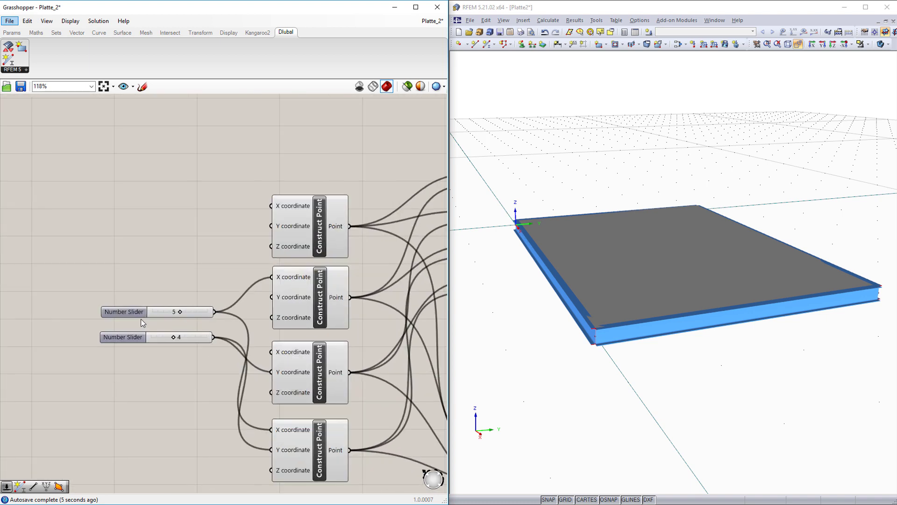
scroll(141, 319, "up", 1)
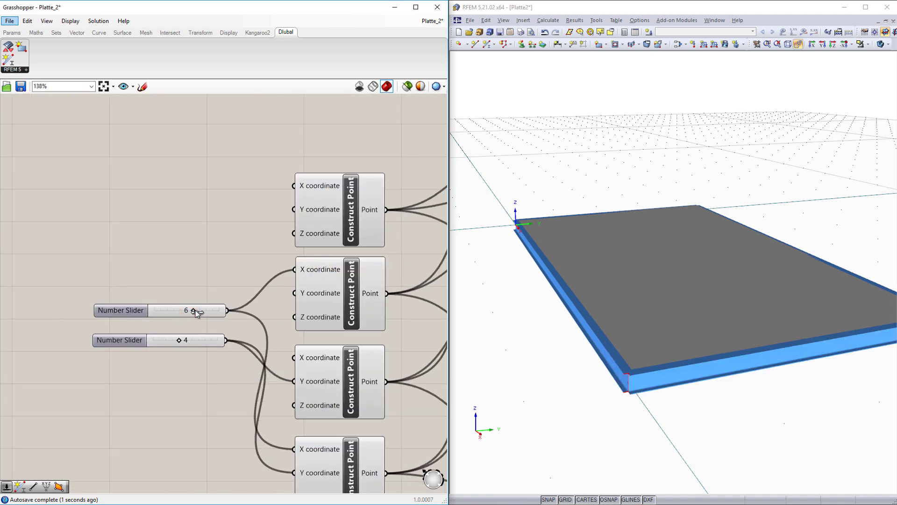